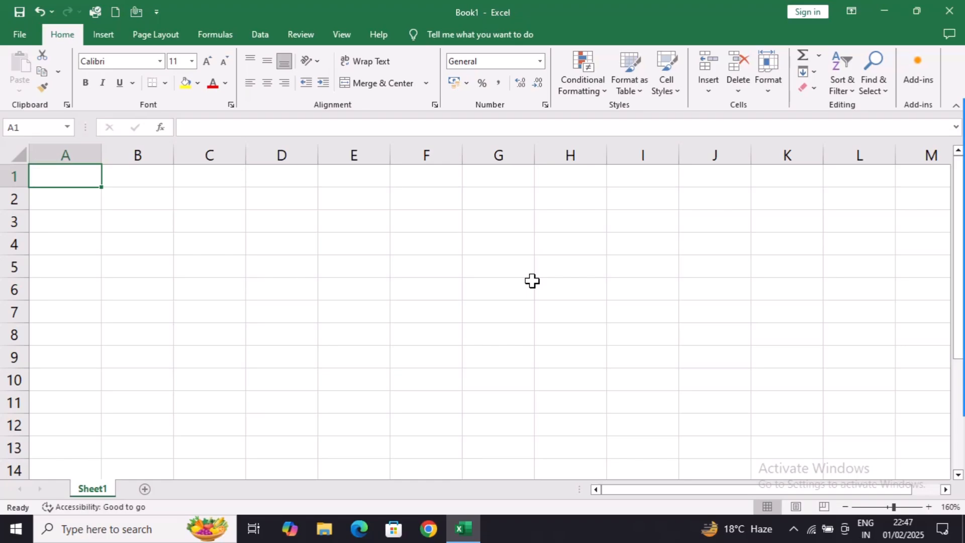
left_click(940, 341)
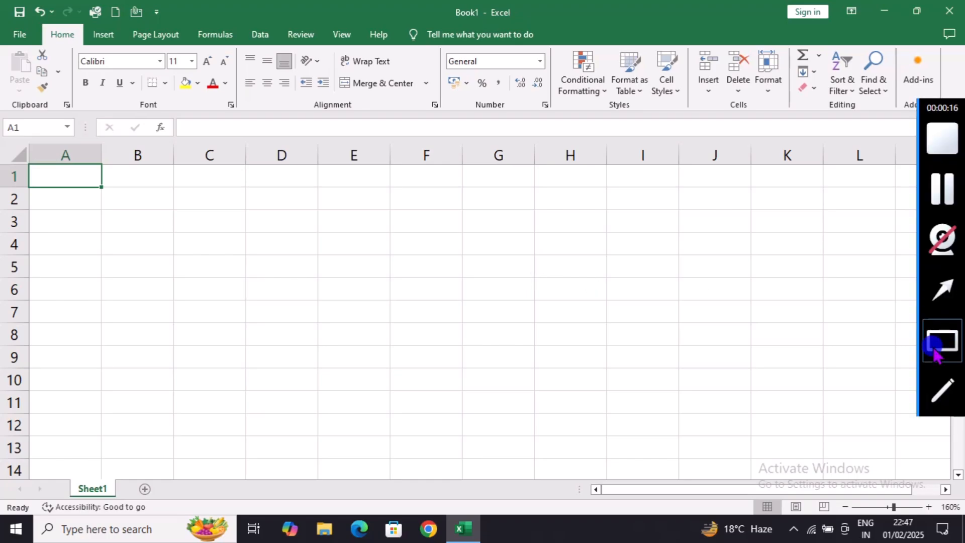
mouse_move(2, 2)
left_mouse_down()
mouse_move(396, 260)
mouse_move(483, 289)
mouse_move(504, 321)
mouse_move(508, 371)
mouse_move(495, 393)
left_mouse_up()
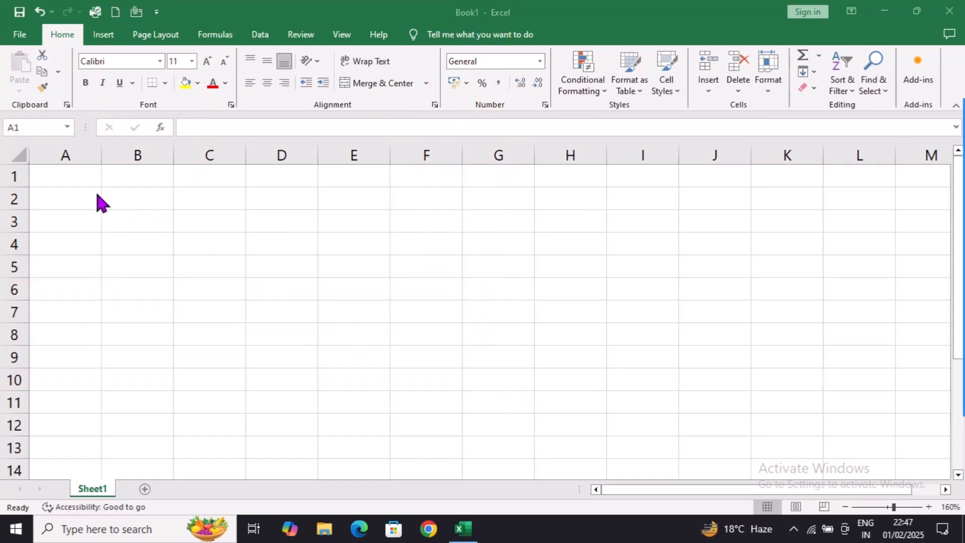
- Enter the headers Product Name, Price and Quantity in cells A1 to C1
left_click(69, 176)
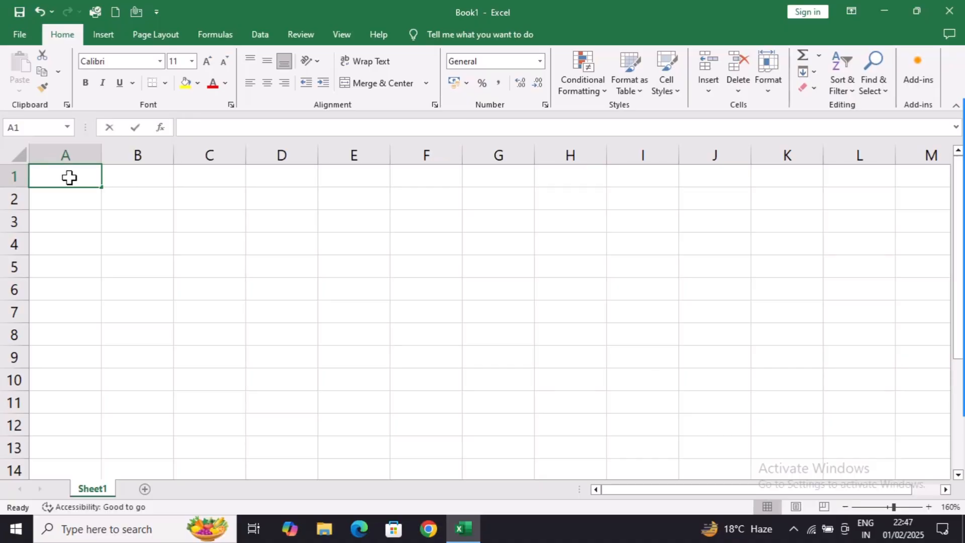
type("Product")
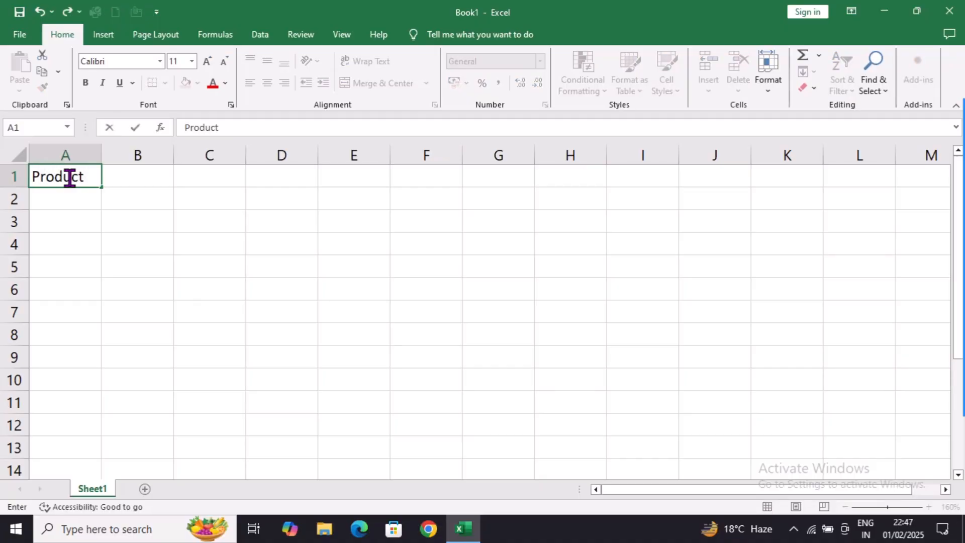
type(" Name")
key("Tab")
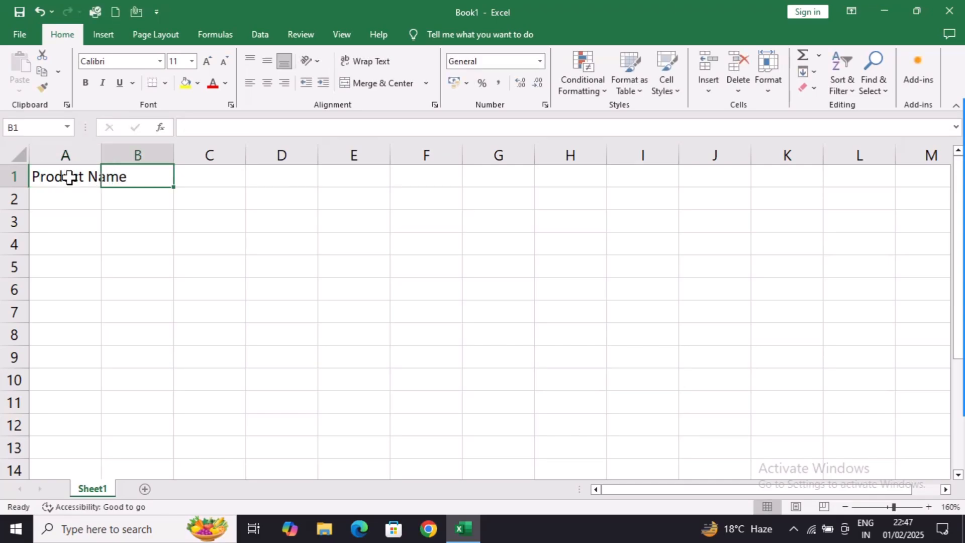
type("Price")
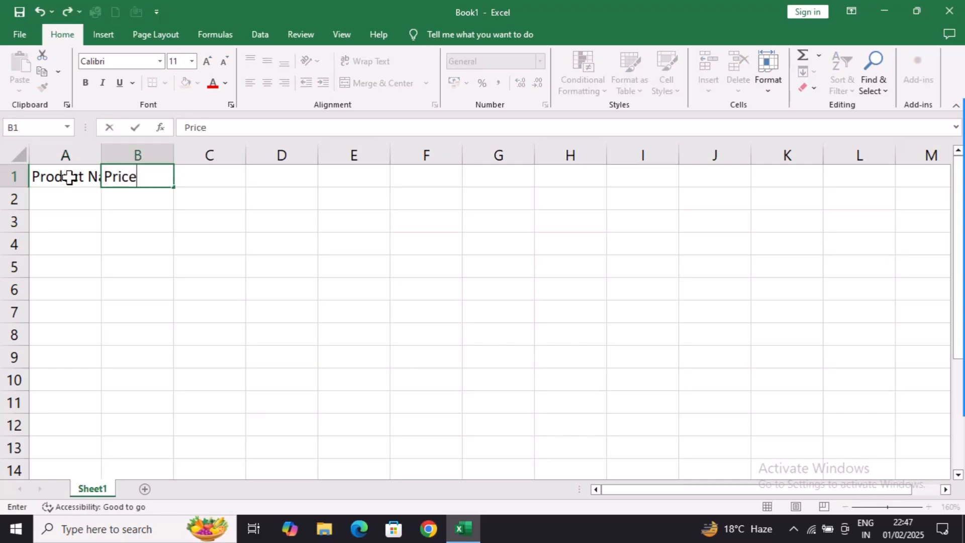
key("Tab")
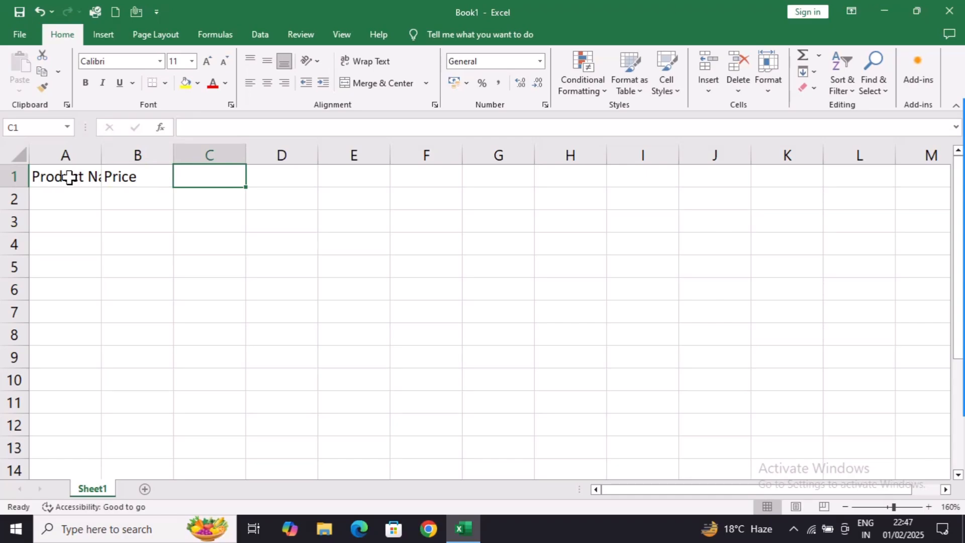
type("Quantity")
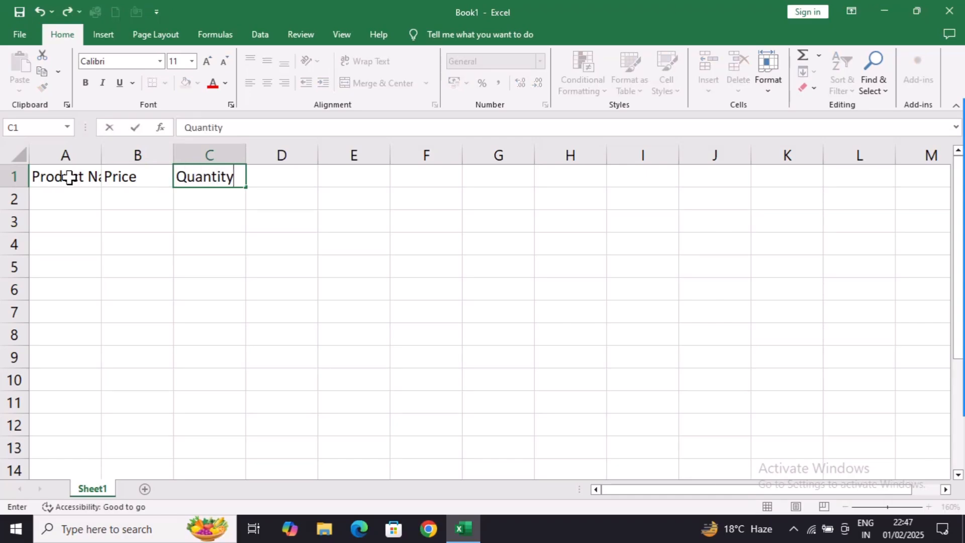
key("Return")
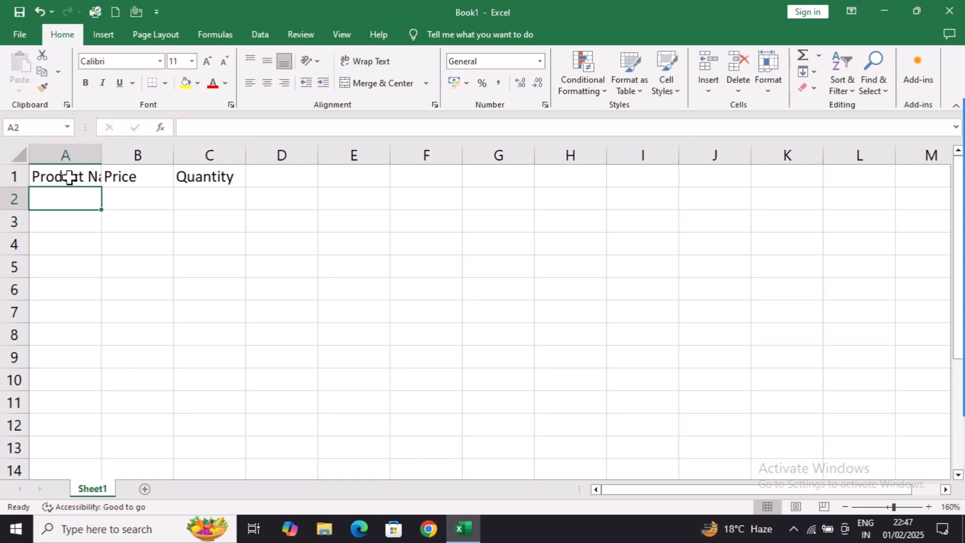
- Enter the product names X, Y and Z in cells A2 to A4
type("X")
key("Return")
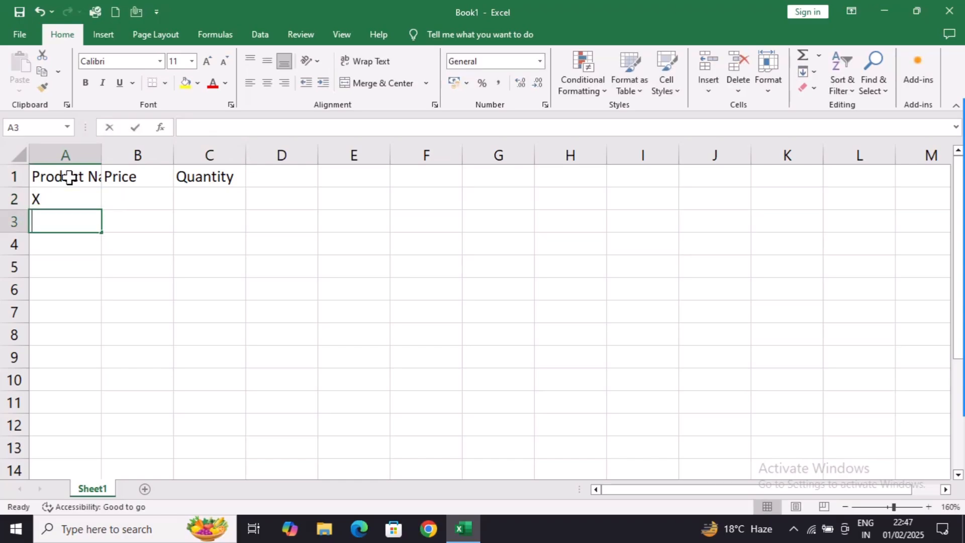
type("Y")
key("Return")
type("Z")
key("Up")
key("Up")
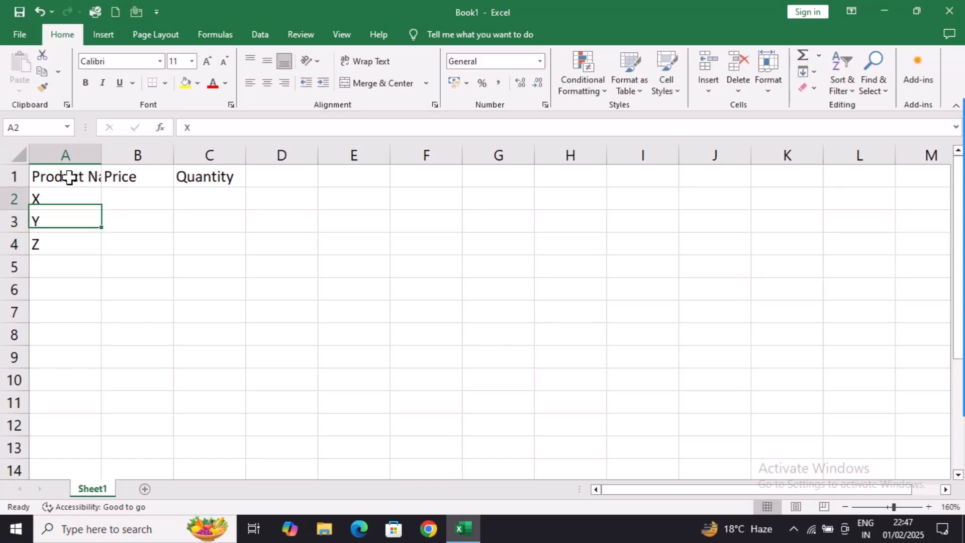
- Enter the prices 2500, 3500 and 4100 in cells B2 to B4
key("Right")
type("2500")
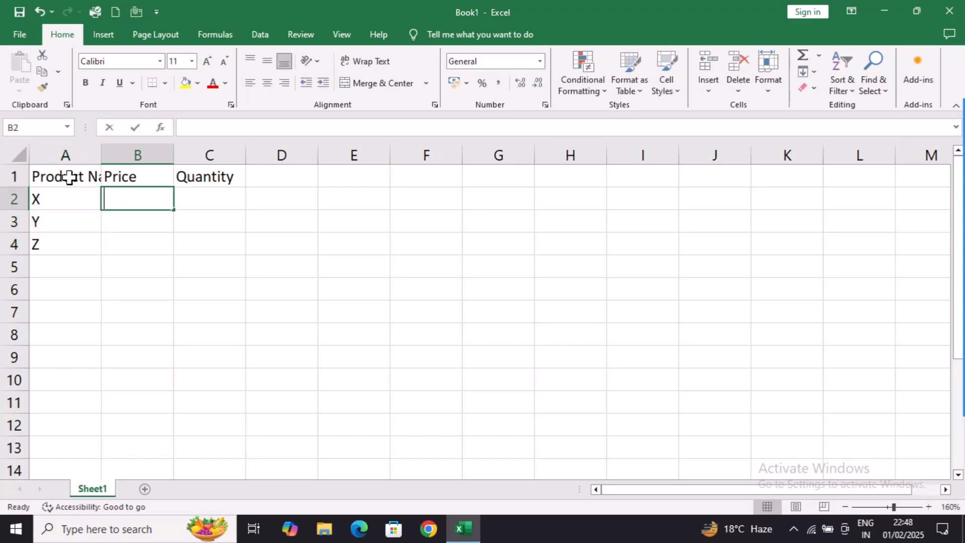
key("Return")
type("3500")
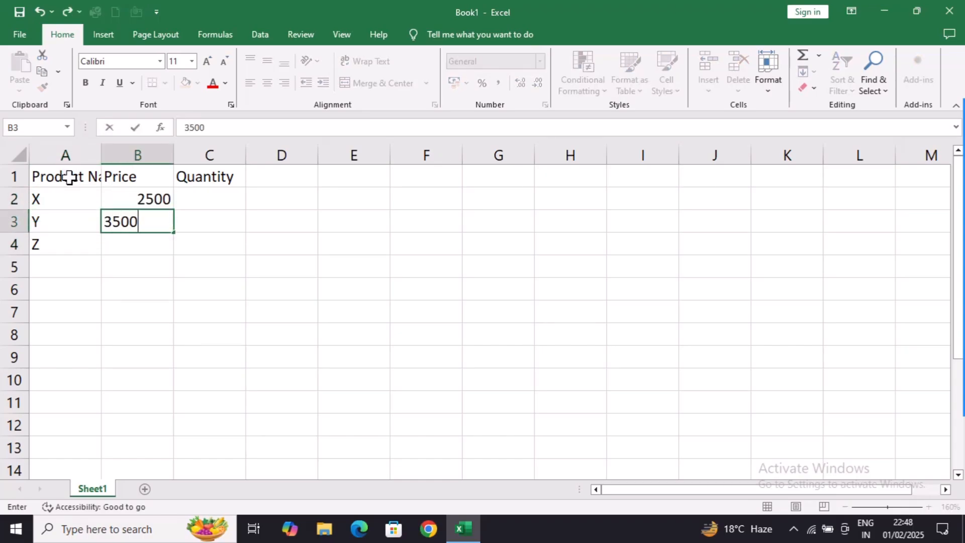
key("Return")
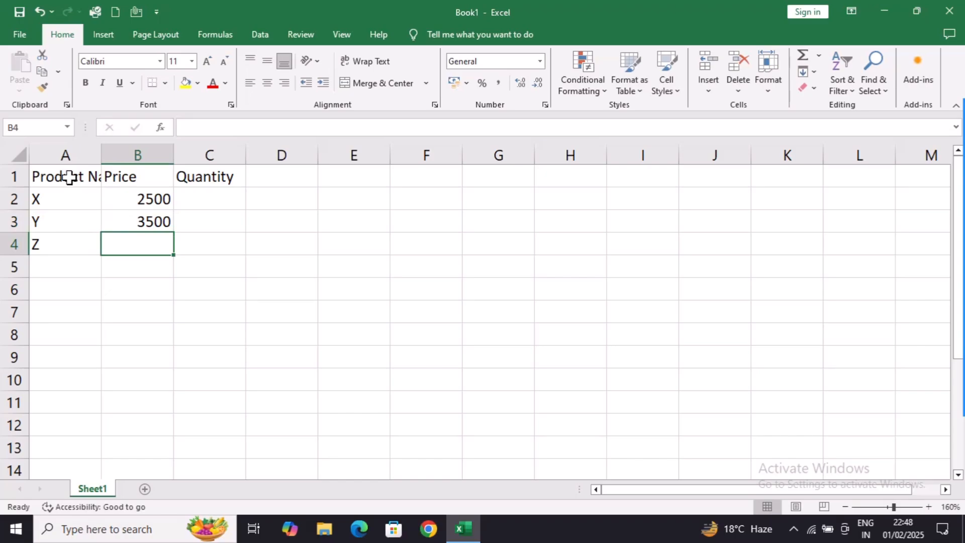
type("4100")
key("Tab")
- Enter the quantities 3, 2 and 5 in cells C2 to C4
key("Up")
key("Up")
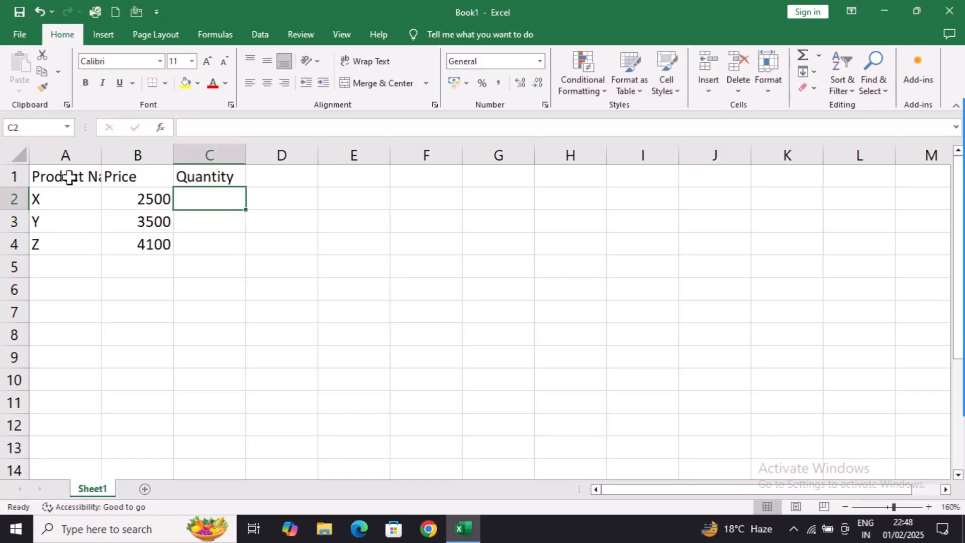
type("325")
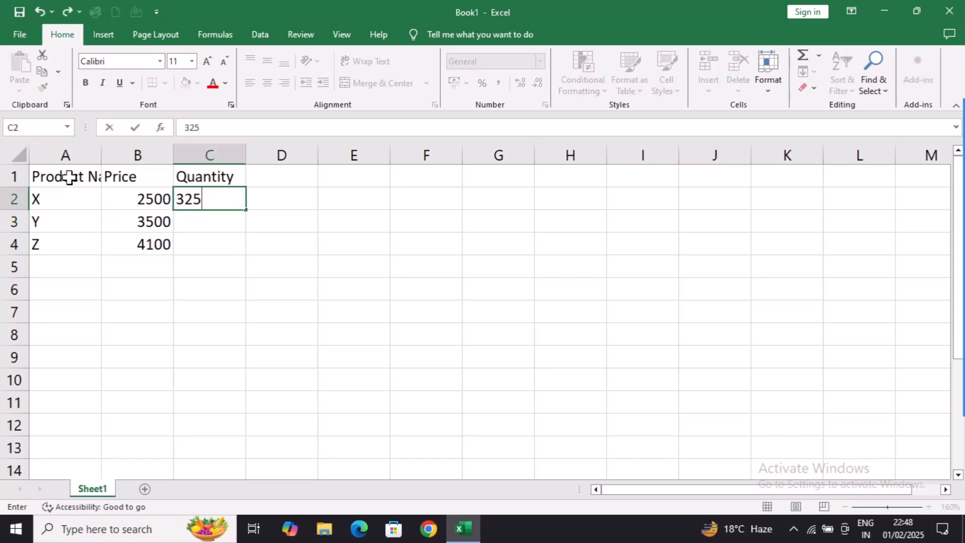
key("BackSpace")
key("BackSpace")
key("Return")
type("2")
key("ctrl+Return")
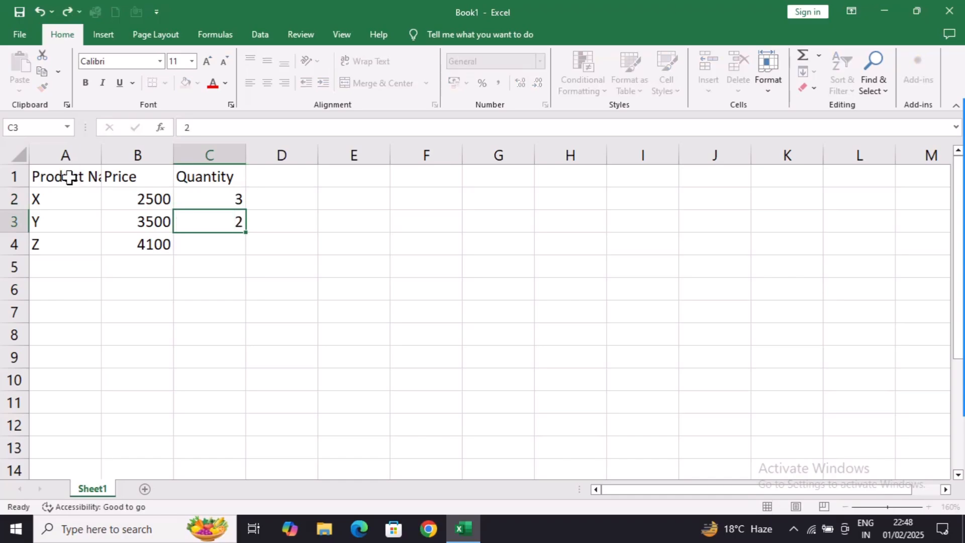
key("Return")
type("5")
key("Return")
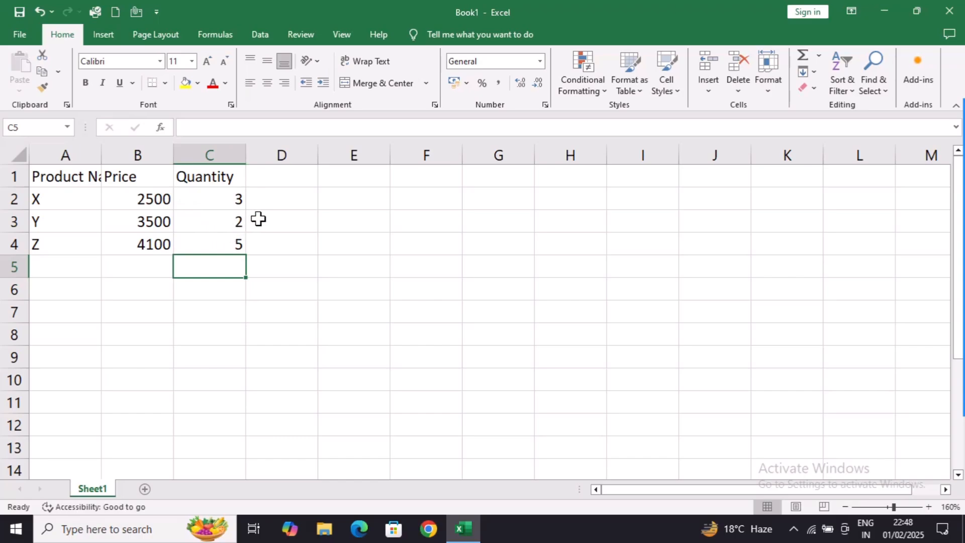
- Clear the product Z entries in A4:C4 and undo the deletion, doing this twice
left_click_drag(39, 244, 194, 246)
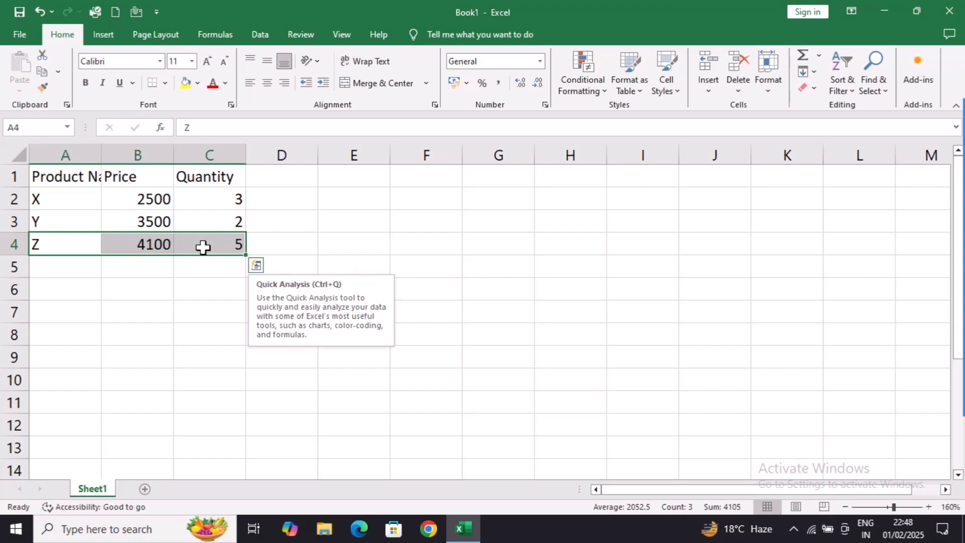
key("Delete")
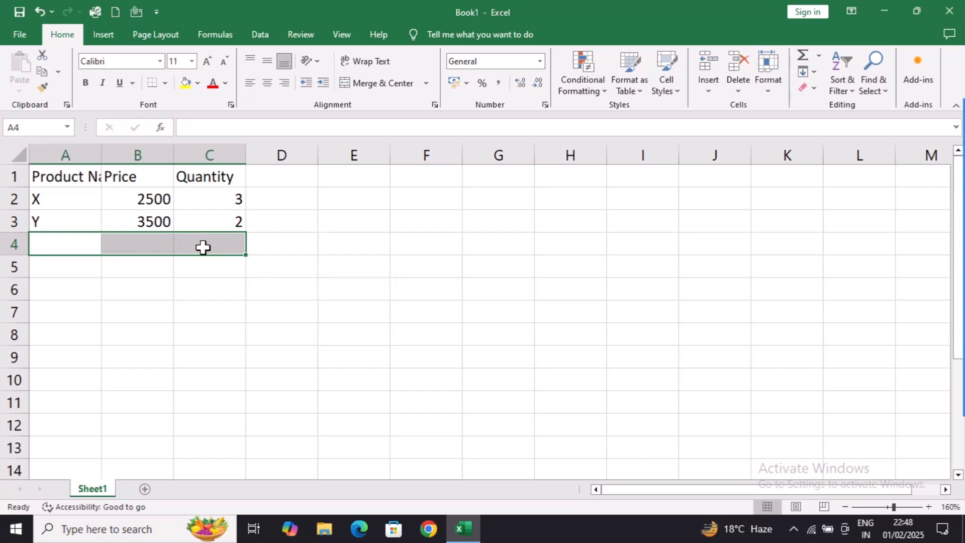
key("ctrl+z")
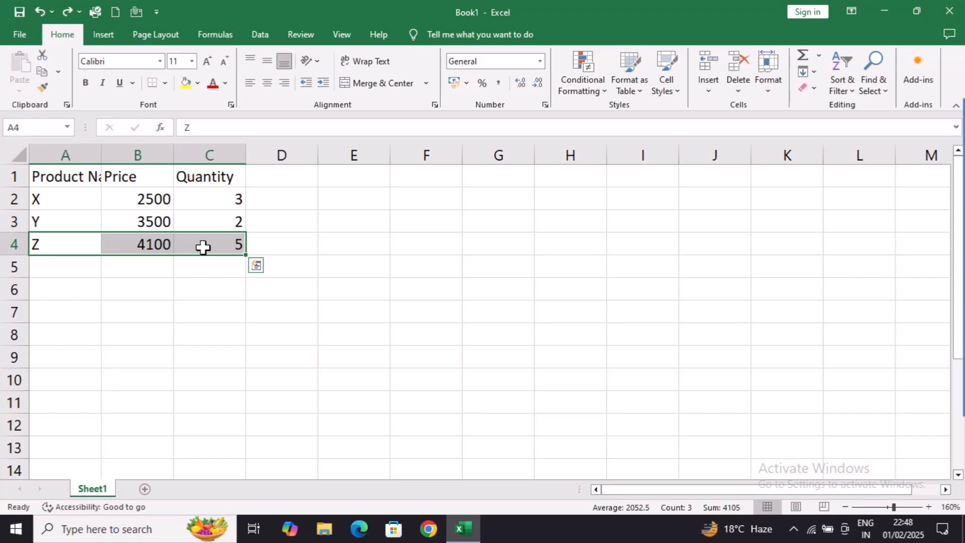
key("Delete")
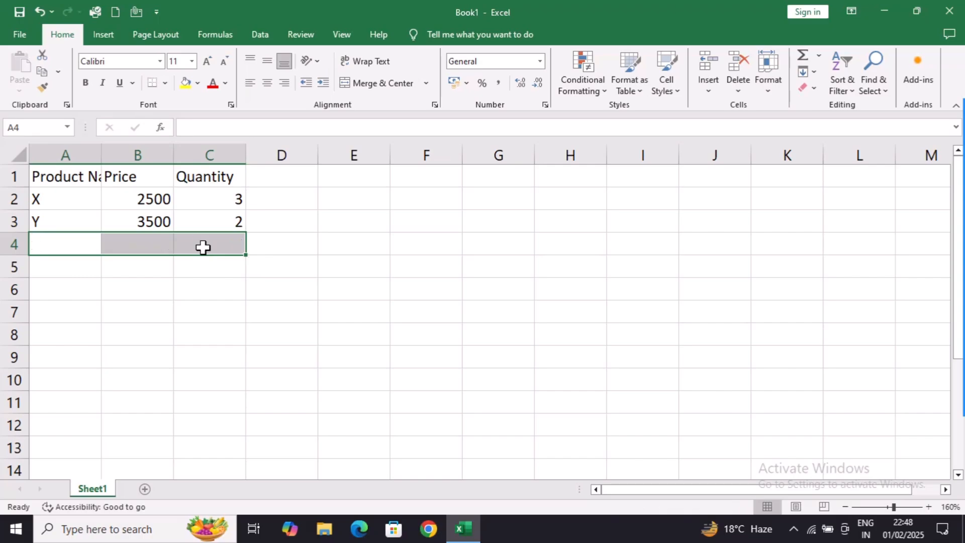
key("ctrl+z")
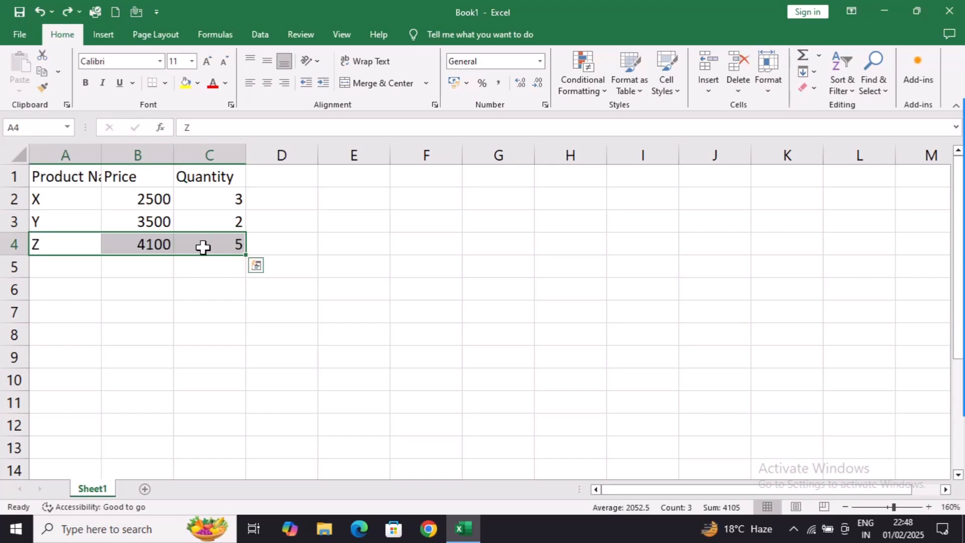
left_click(135, 298)
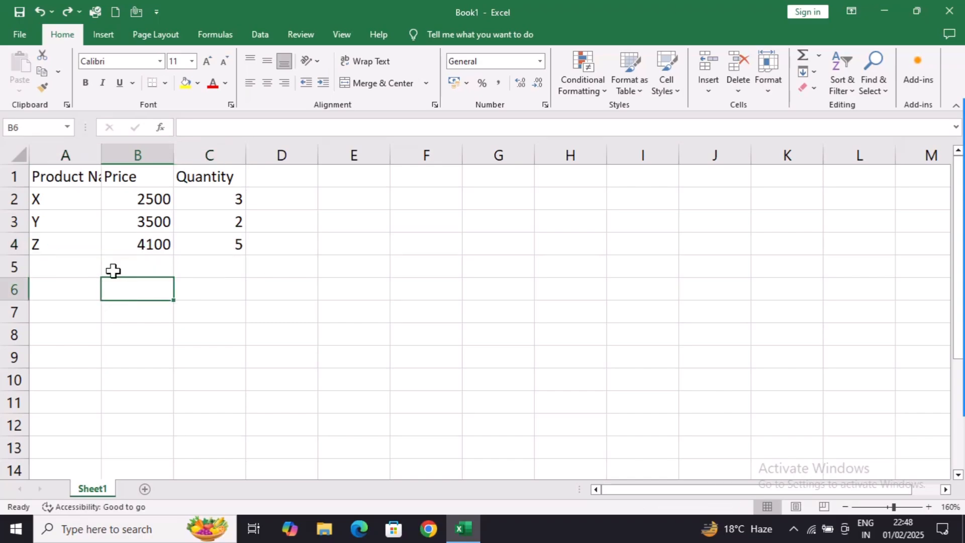
- Make the header cells A1:C1 bold, undoing and redoing the bold formatting once
left_click_drag(63, 176, 188, 174)
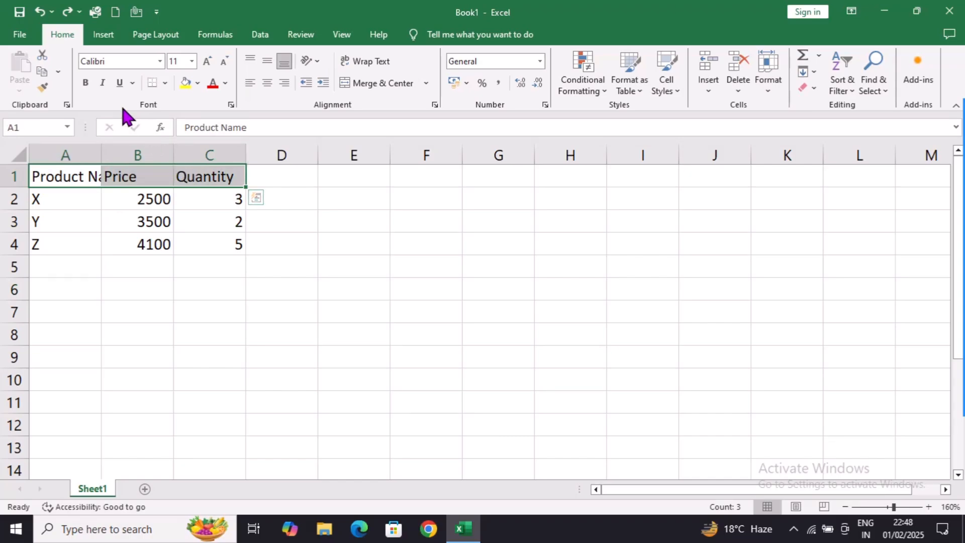
left_click(89, 83)
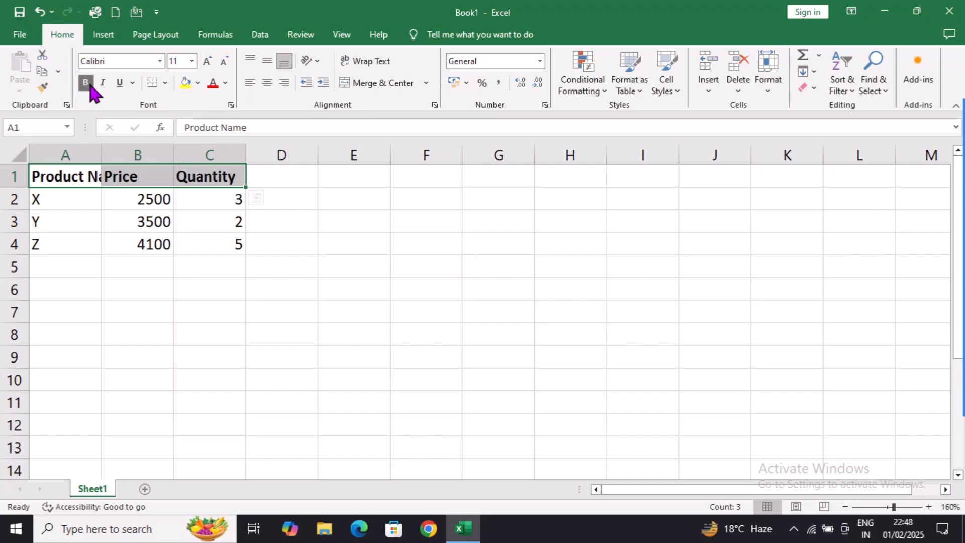
key("ctrl+z")
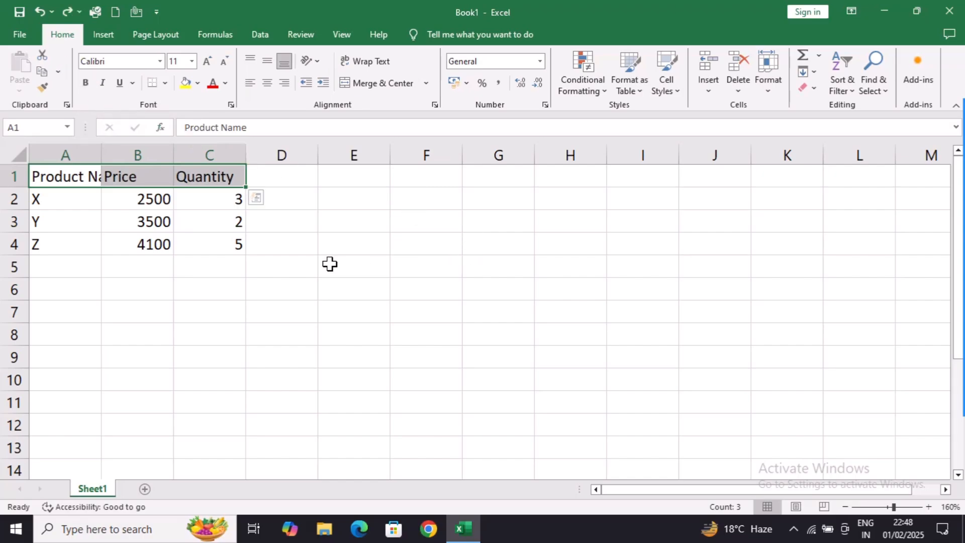
key("ctrl+y")
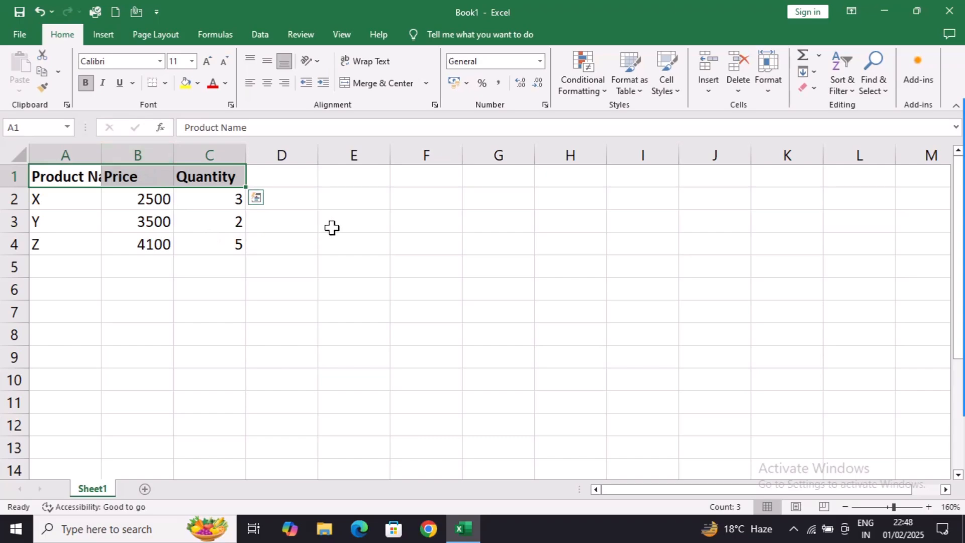
- Center the header cells A1:C1 horizontally and set their font size to 14
left_click(266, 83)
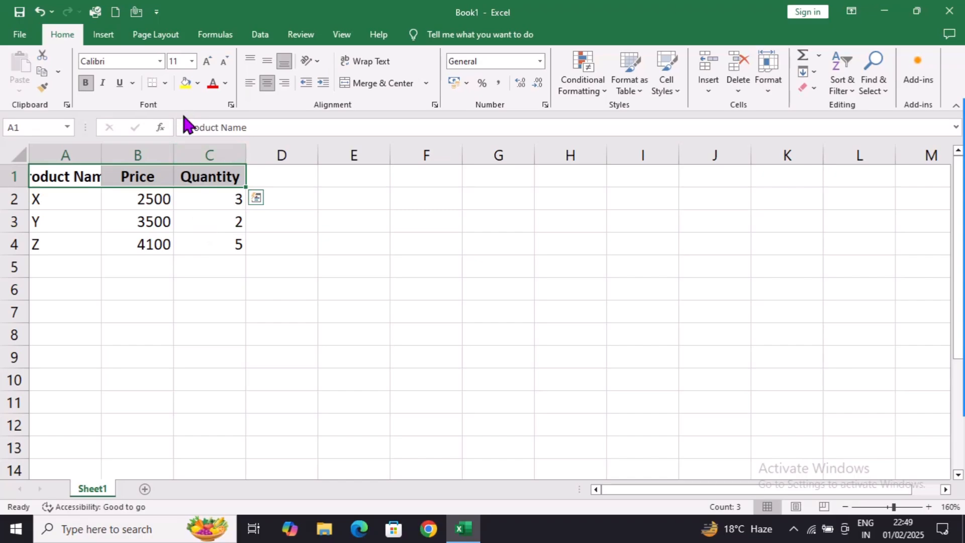
left_click(192, 62)
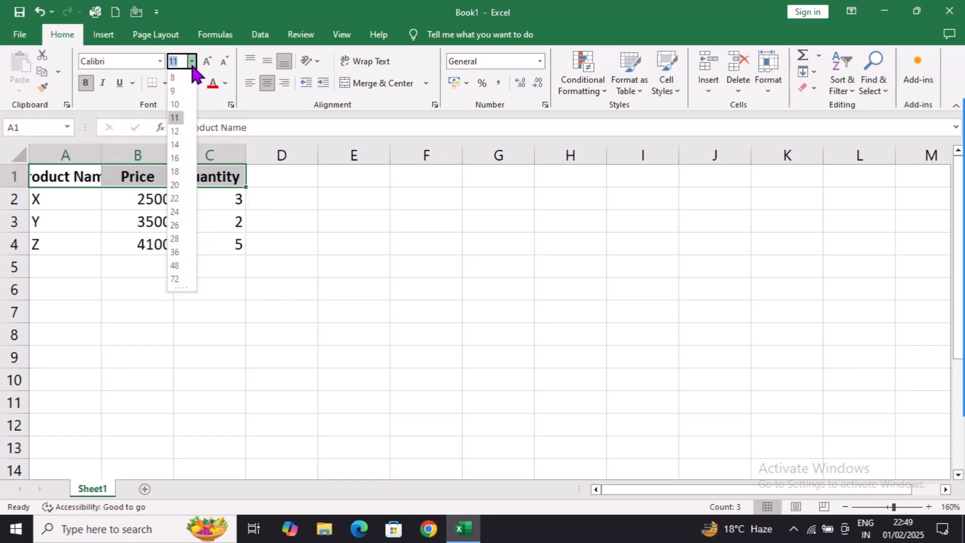
left_click(176, 145)
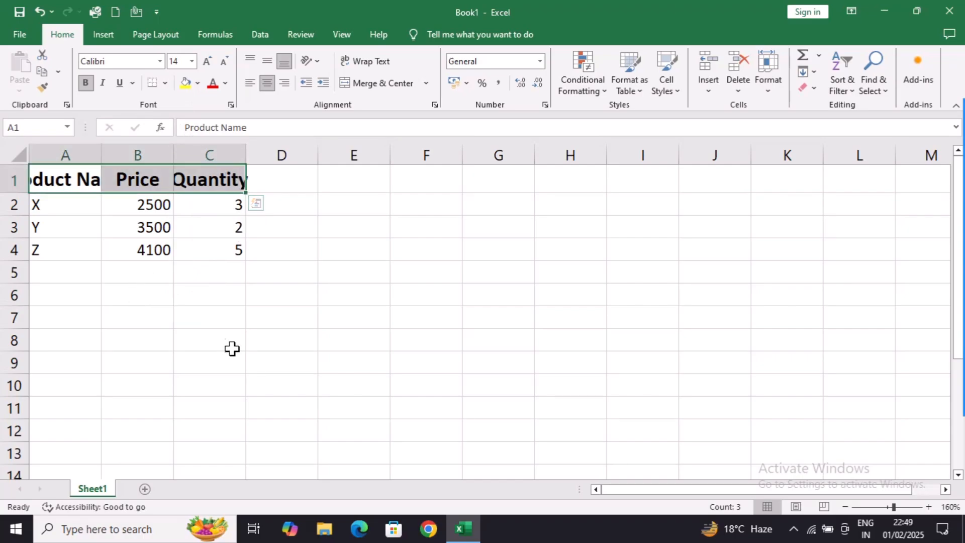
- Format the prices in B2:B4 as Currency and autofit the width of column B
left_click_drag(138, 207, 144, 257)
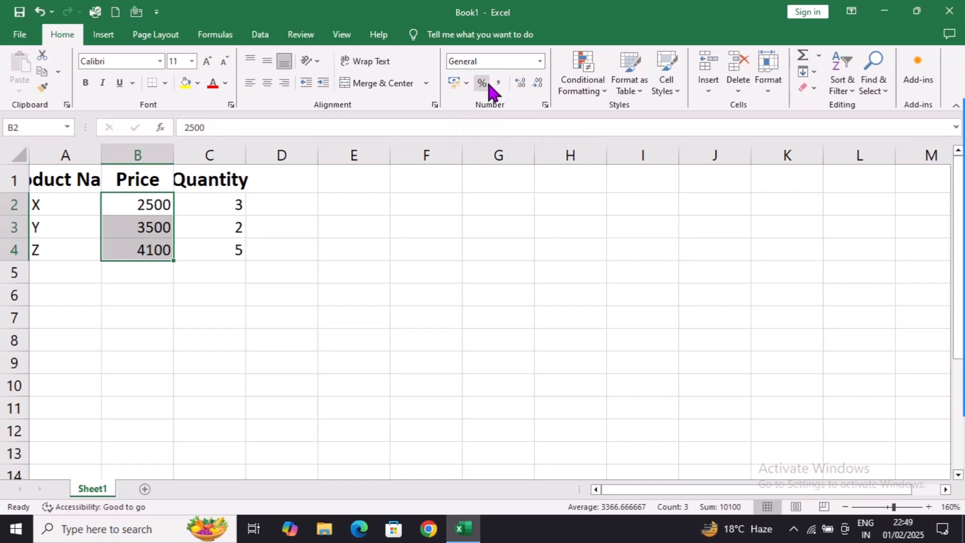
left_click(540, 65)
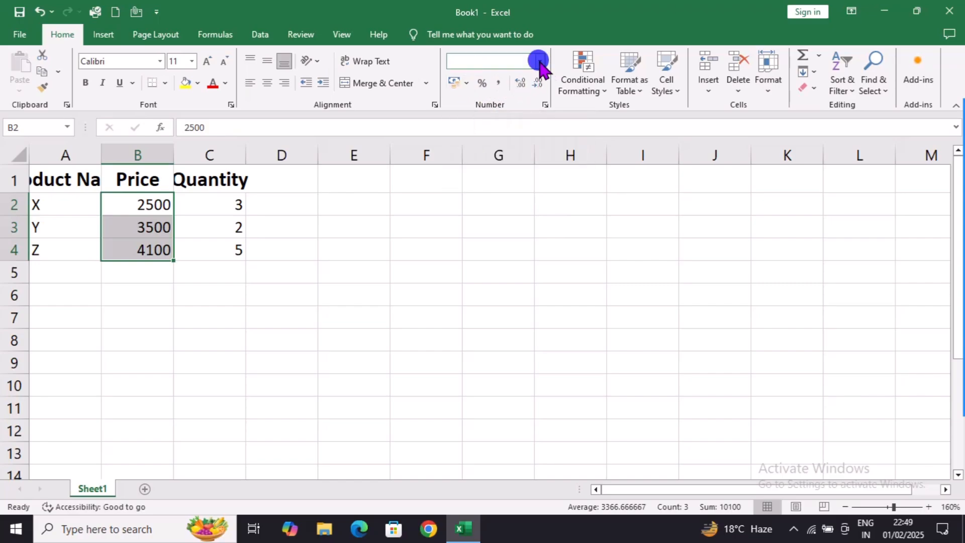
left_click(507, 144)
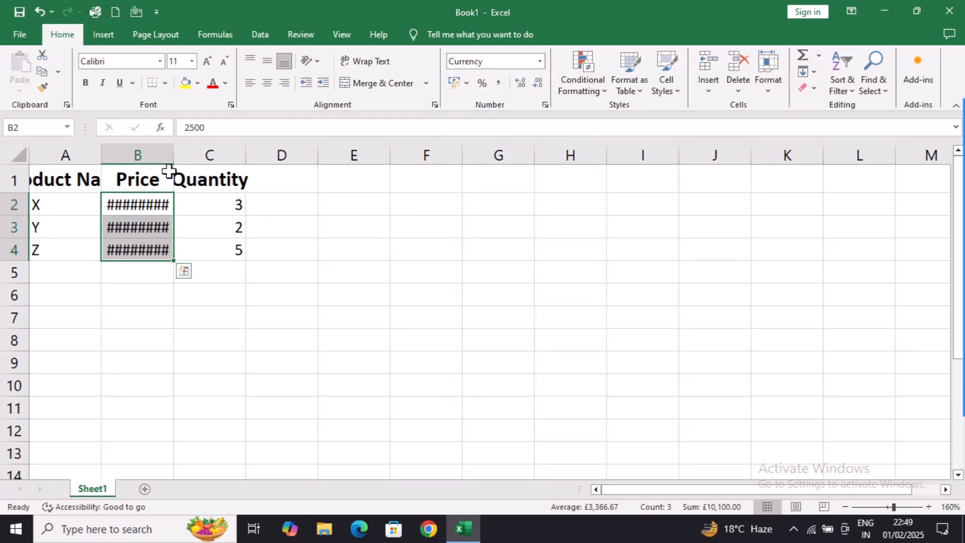
double_click(173, 148)
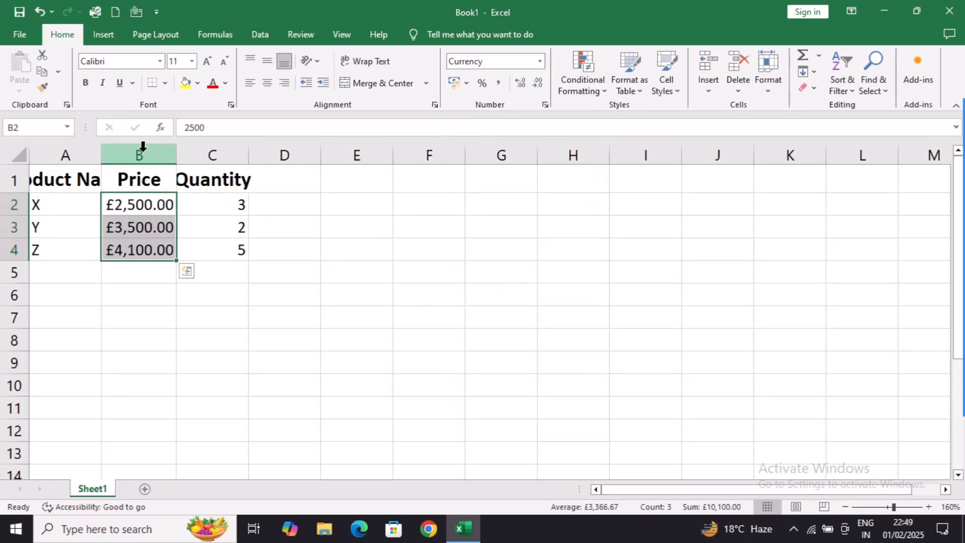
- Autofit the width of column A to the Product Name header
left_click(101, 149)
double_click(101, 149)
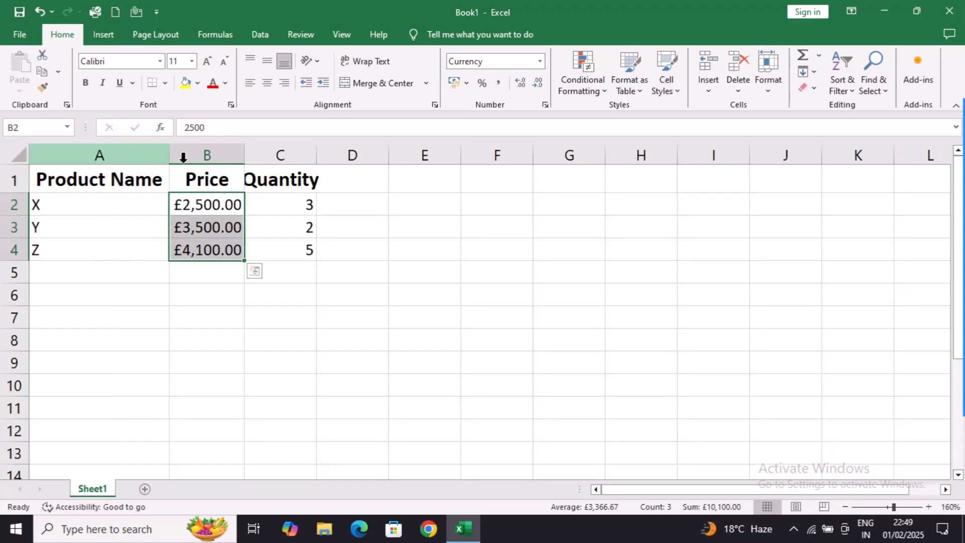
left_click(207, 206)
left_click(216, 250)
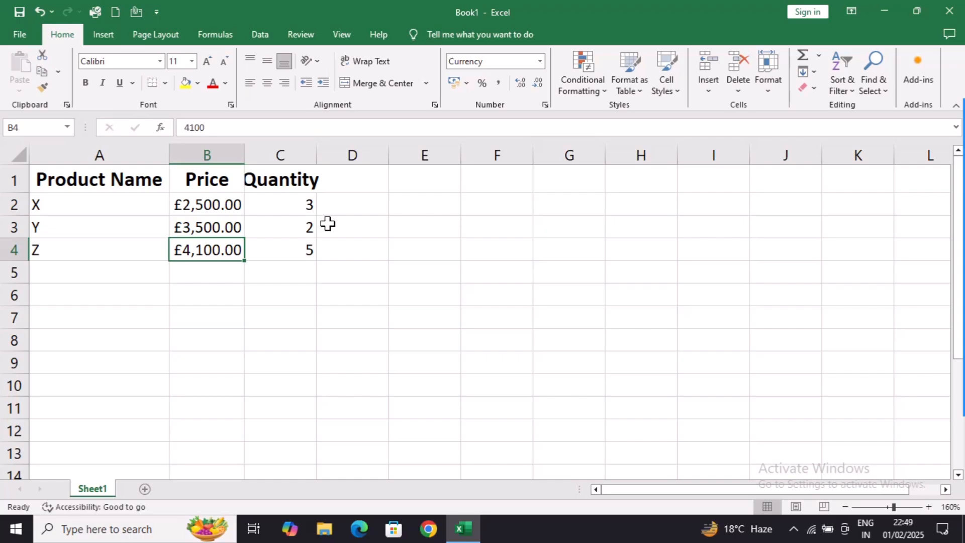
- Insert an empty column before the Product Name column
left_click(100, 155)
right_click(103, 156)
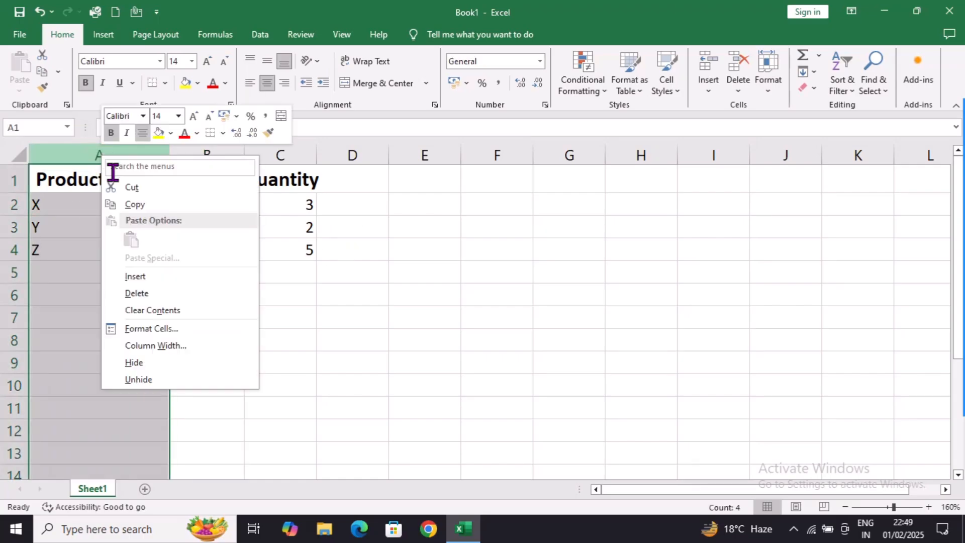
left_click(152, 263)
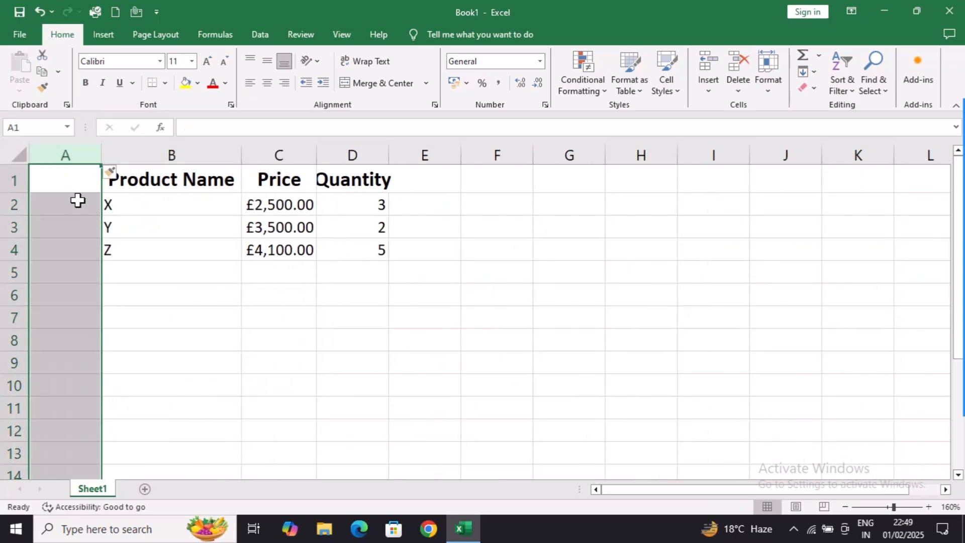
- Enter the serial numbers 1, 2 and 3 in A2:A4 and extend the series down to A13 with AutoFill
left_click(78, 200)
key("F2")
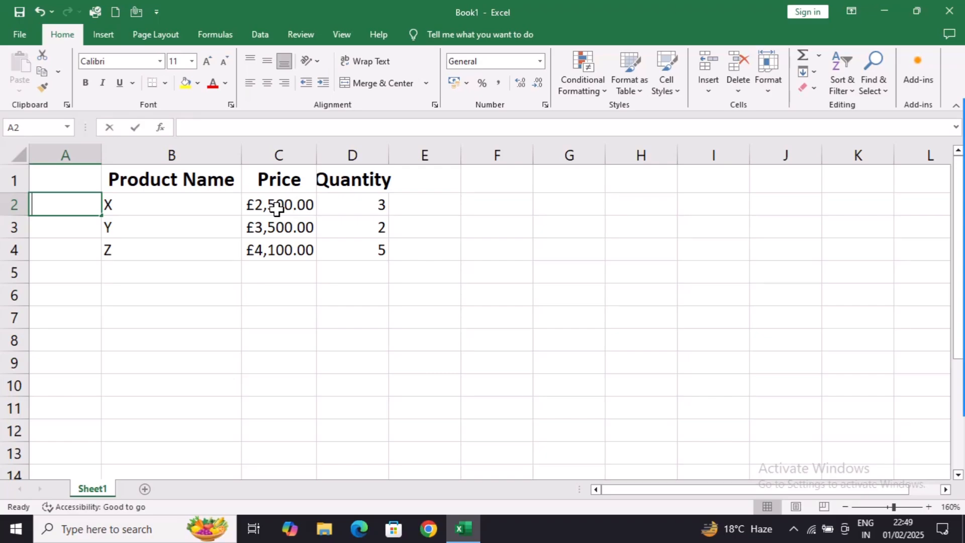
type("1")
key("Return")
type("2")
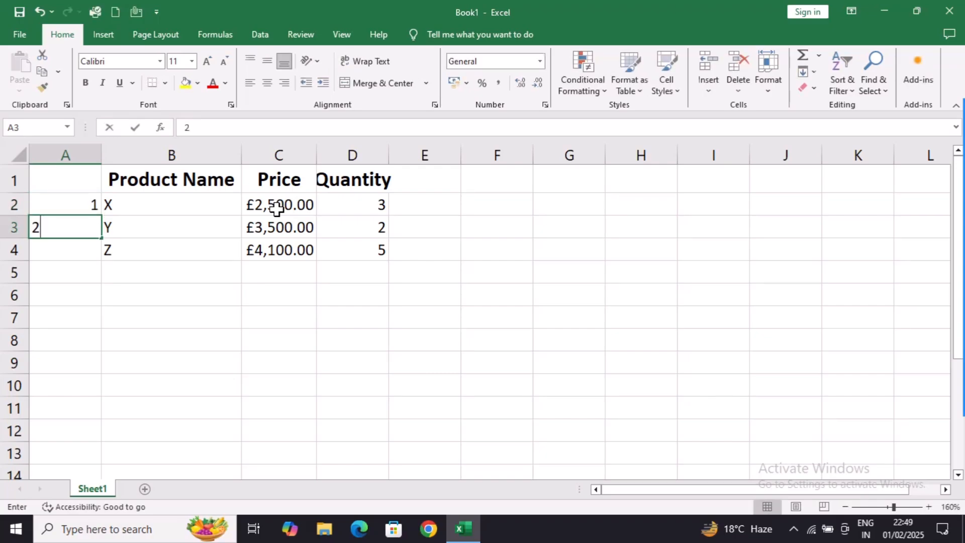
key("Return")
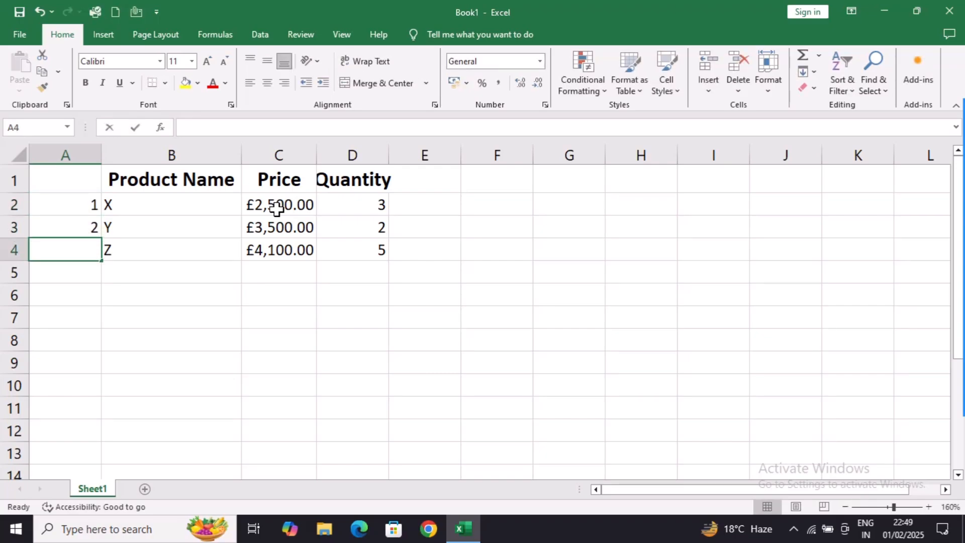
type("3")
key("Return")
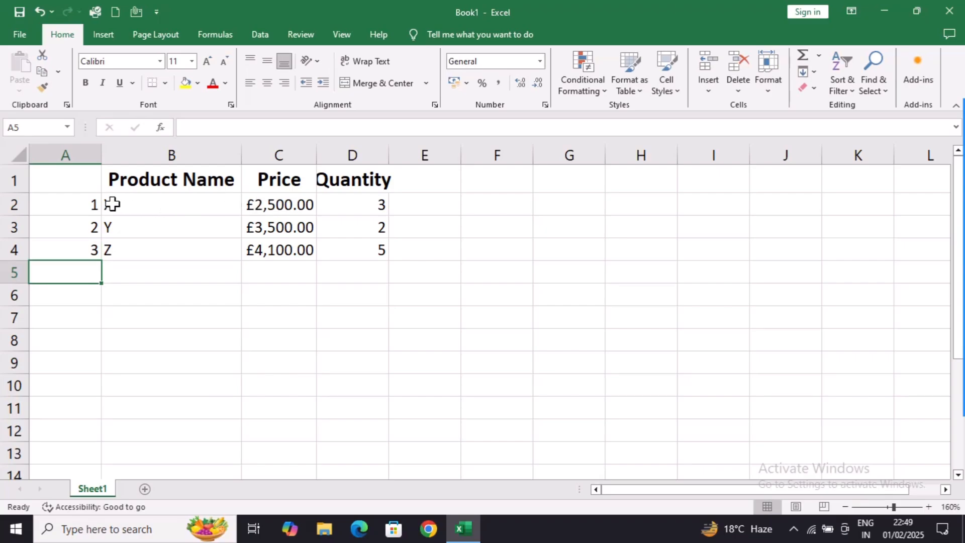
left_click_drag(83, 202, 133, 465)
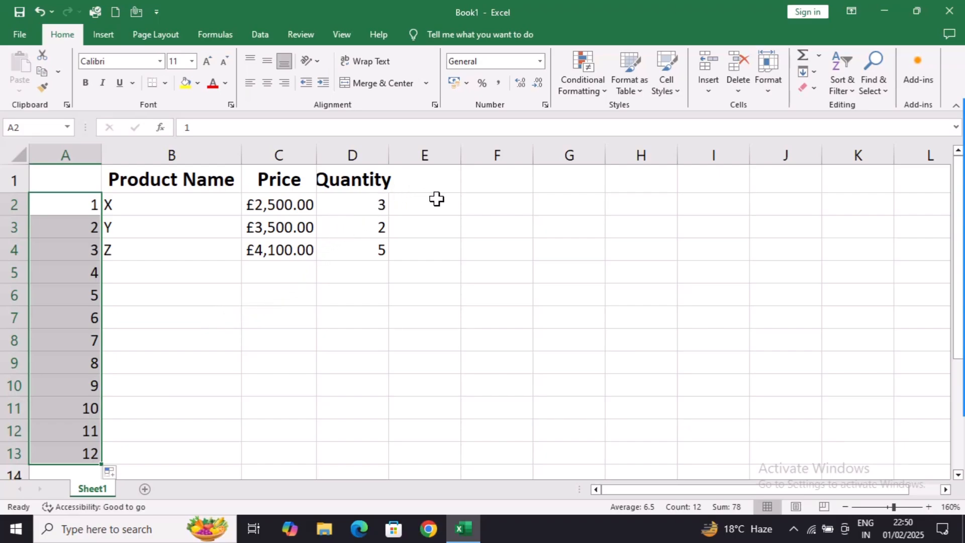
- Enter Monday in F2 and AutoFill the weekdays down to Sunday in F8
left_click(477, 197)
type("Monday")
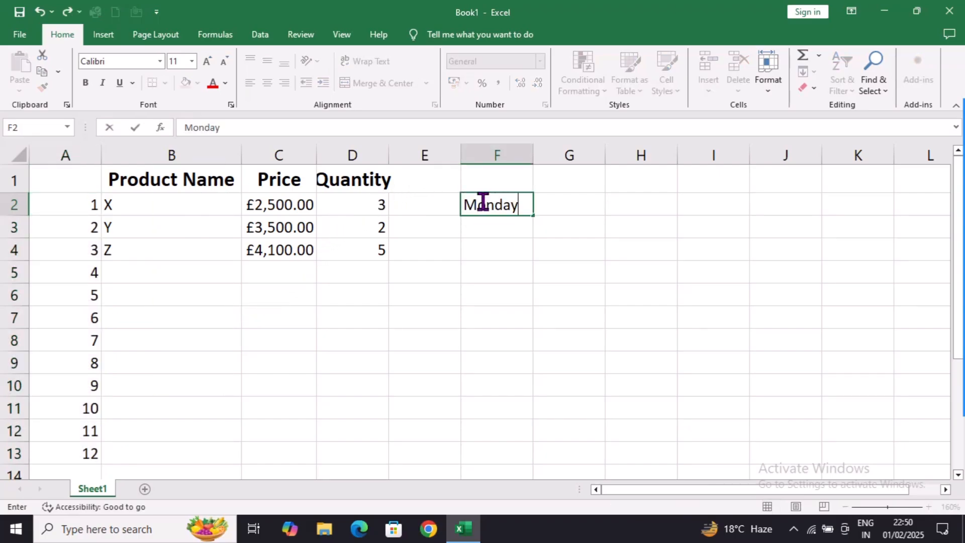
key("Return")
left_click(480, 199)
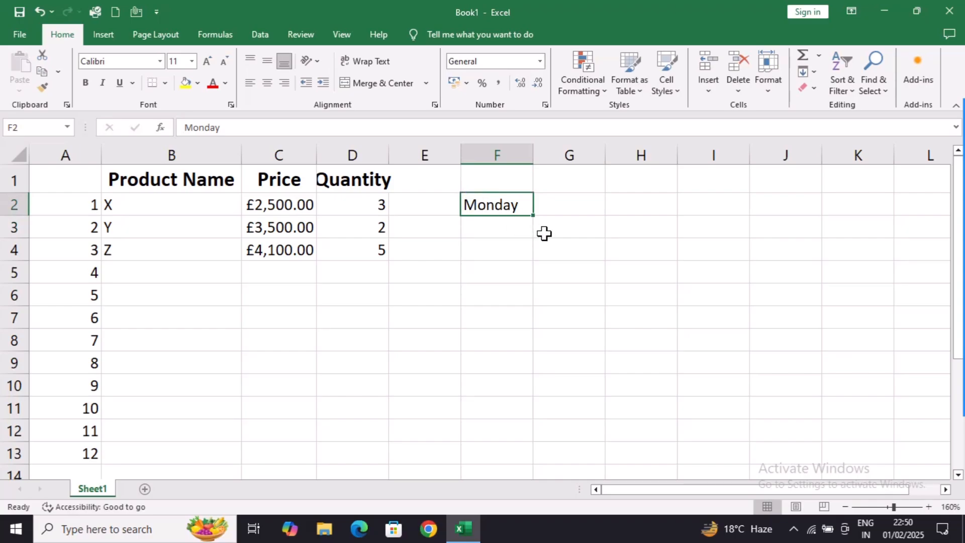
left_click(533, 216)
left_click_drag(533, 217, 560, 355)
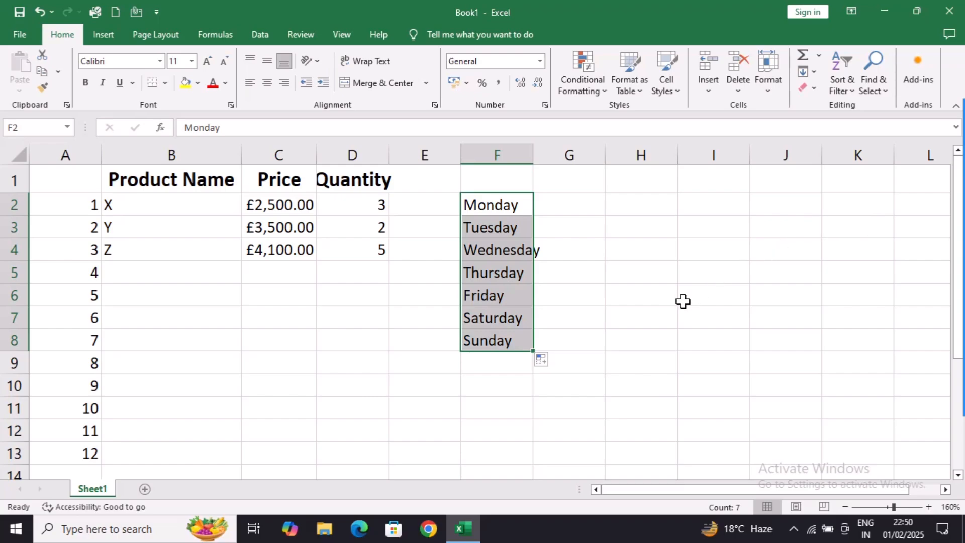
- Autofit the width of column D to the Quantity header and select cell D2
left_click(174, 220)
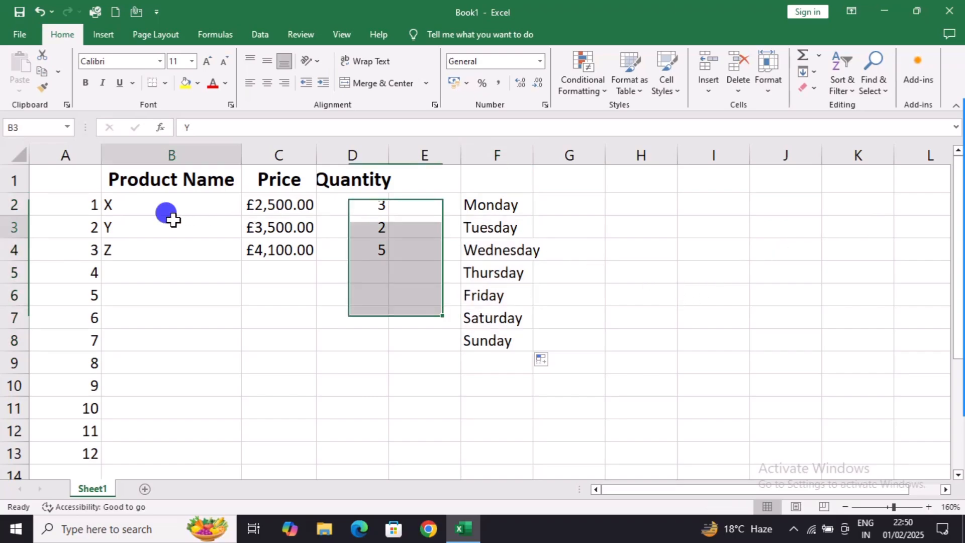
double_click(388, 154)
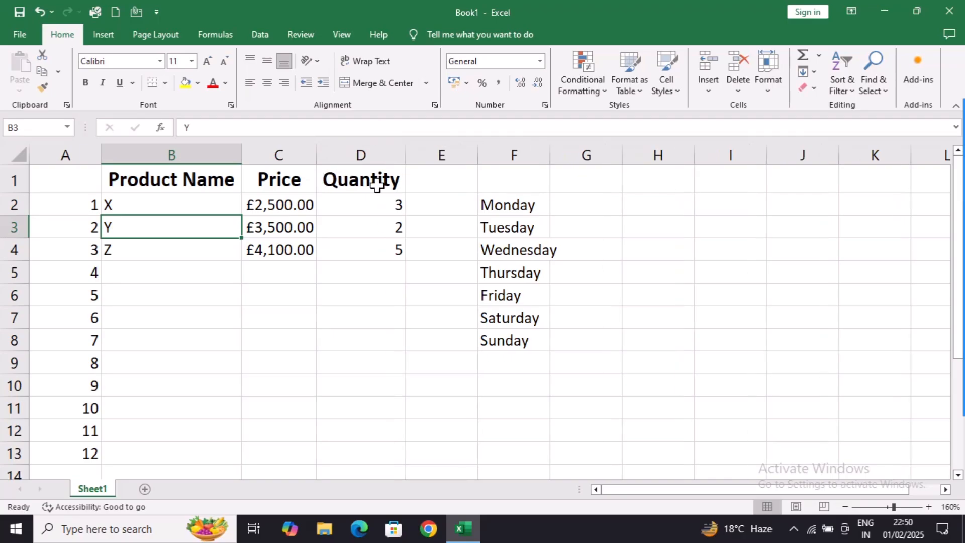
left_click(370, 203)
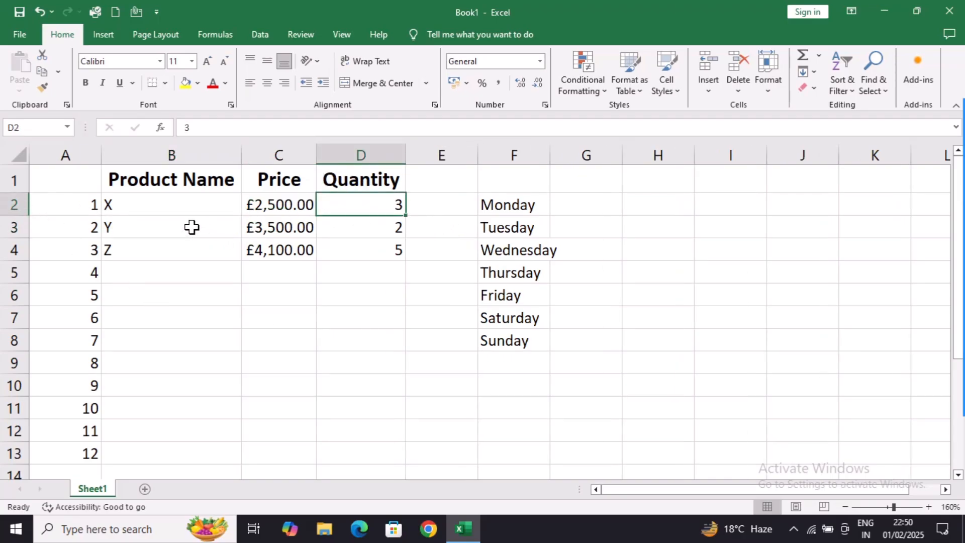